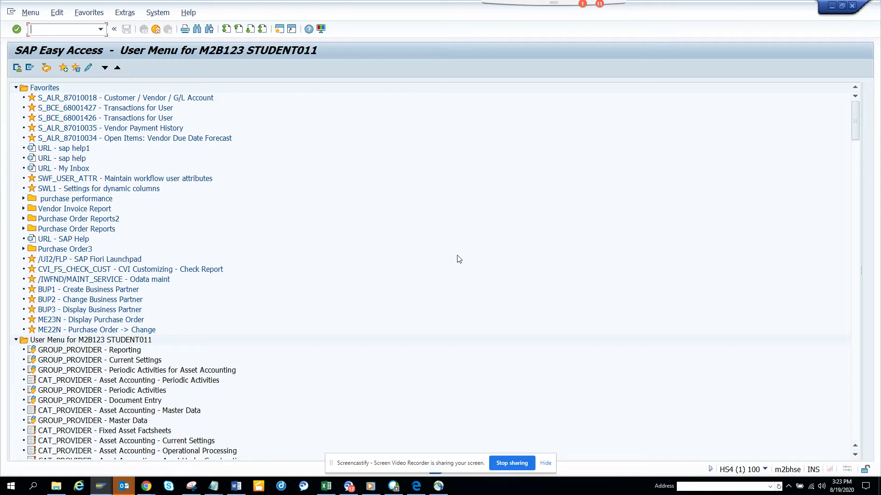
# Open FBL1N and remove company code 1000 from the selection.
pyautogui.write('bl1n')
pyautogui.press('Return')
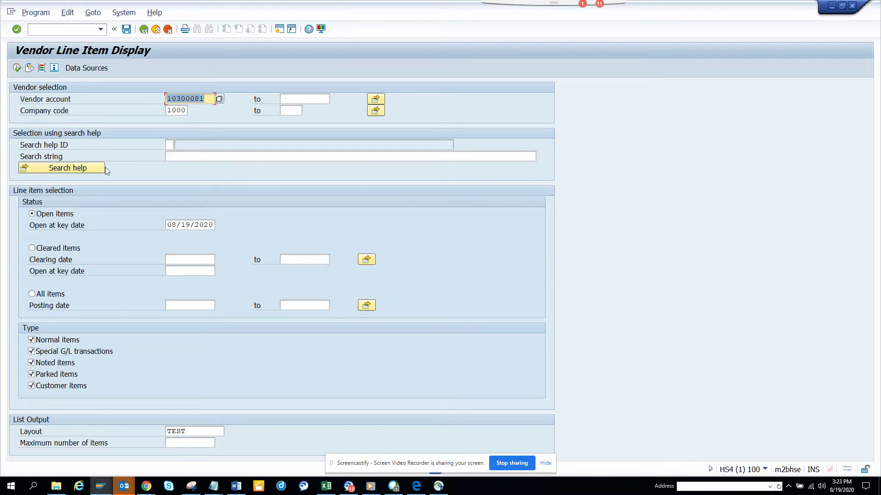
pyautogui.click(169, 111)
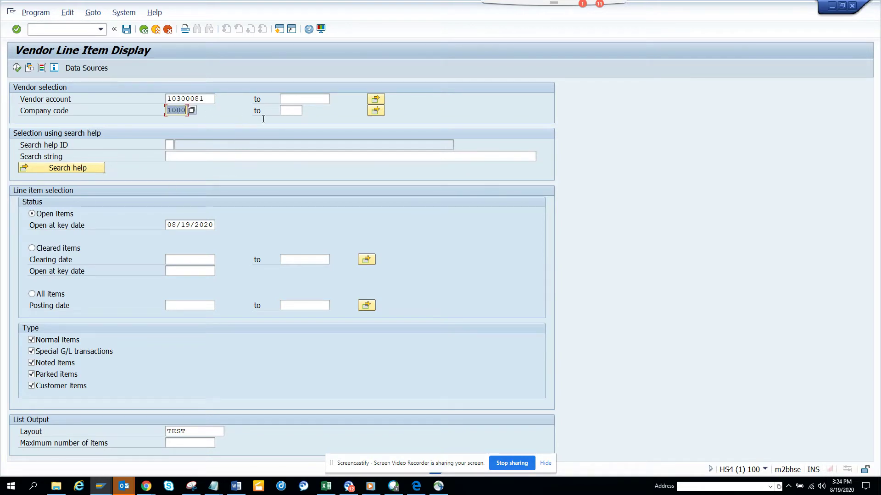
pyautogui.press('BackSpace')
# Run the report for vendor 10300081, select the vendor number, and start a second session.
pyautogui.click(16, 68)
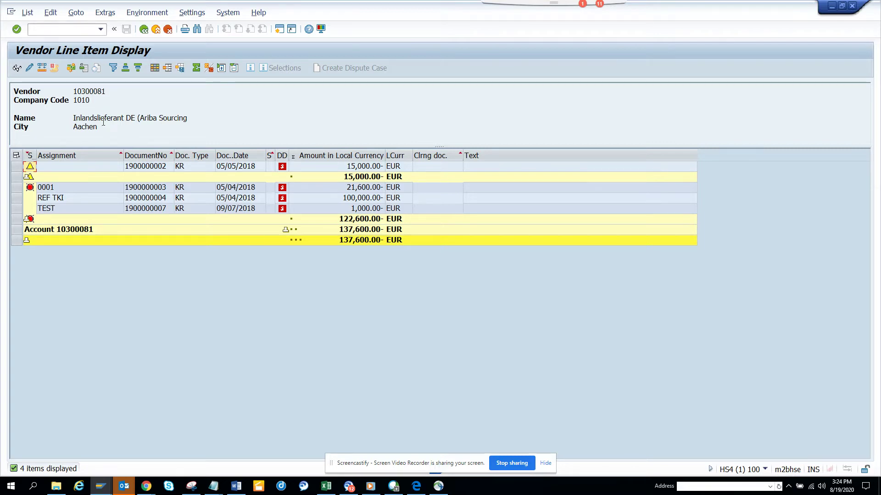
pyautogui.doubleClick(96, 92)
pyautogui.hotkey('ctrl', 'c')
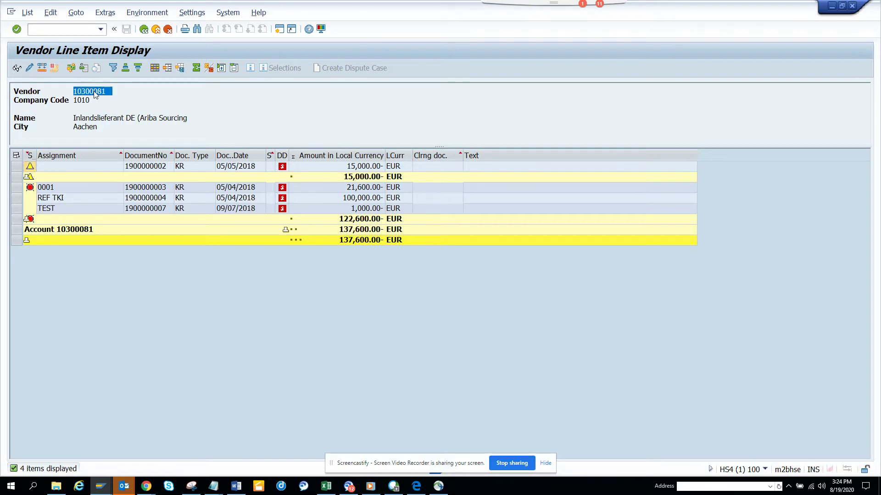
pyautogui.click(279, 29)
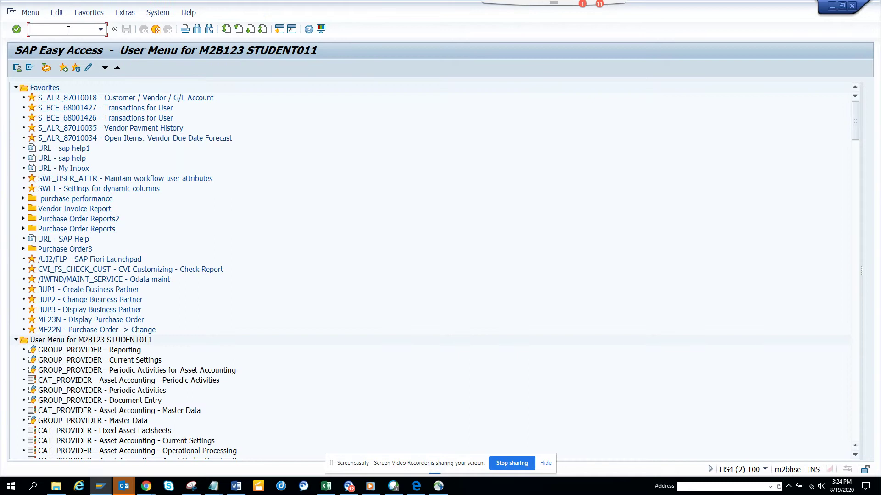
# Find supplier 10300081 in BP and open the business partner.
pyautogui.write('bp')
pyautogui.press('Return')
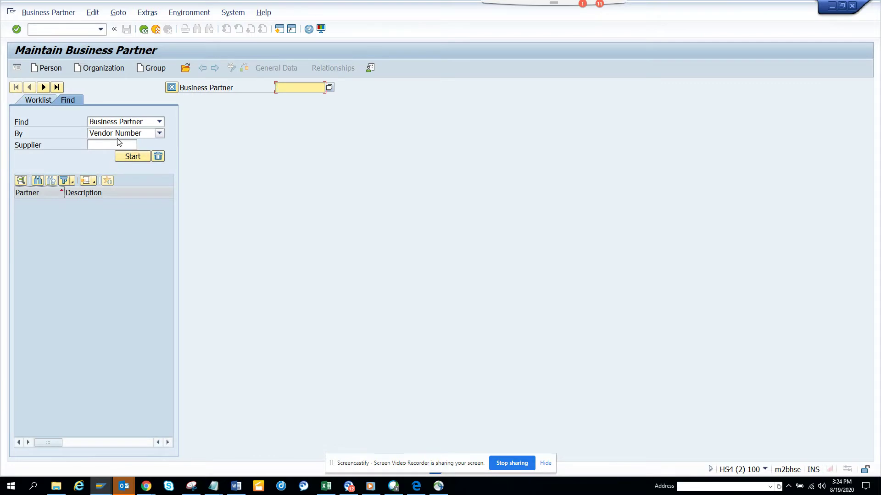
pyautogui.click(116, 144)
pyautogui.hotkey('ctrl', 'v')
pyautogui.press('Return')
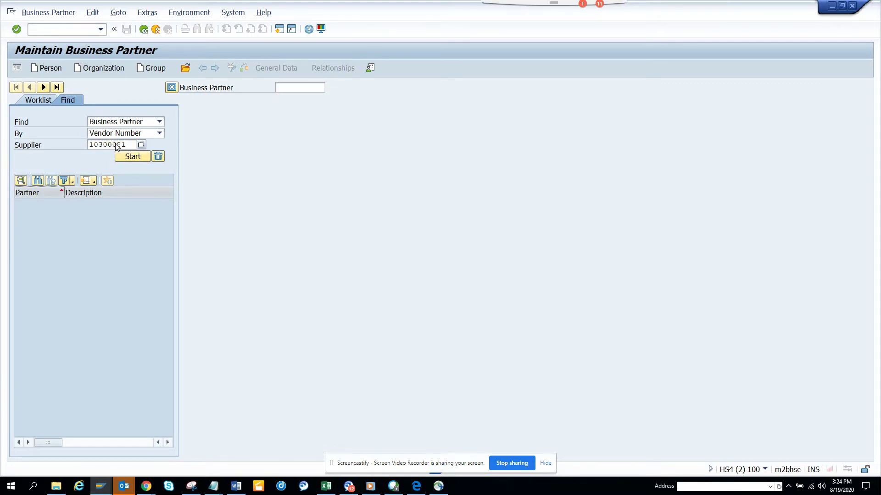
pyautogui.doubleClick(121, 203)
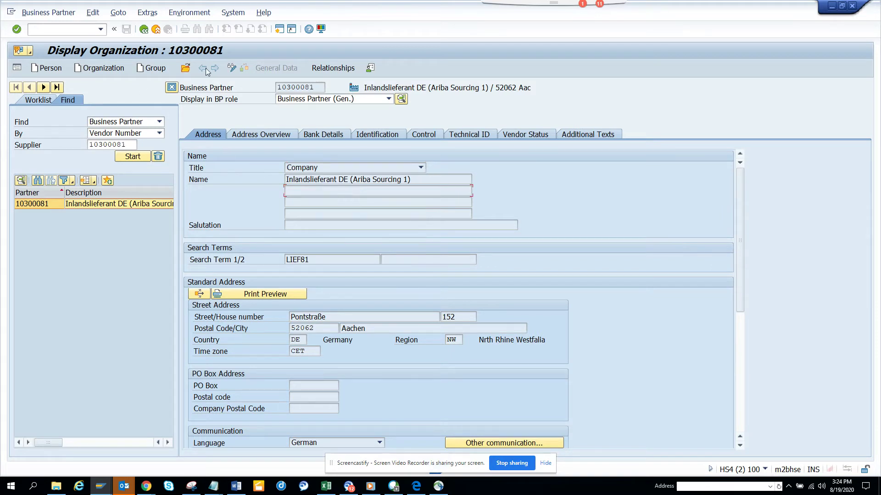
# Enter 'test FBL1N' as Name 2, save, and return to the vendor line item list.
pyautogui.click(232, 68)
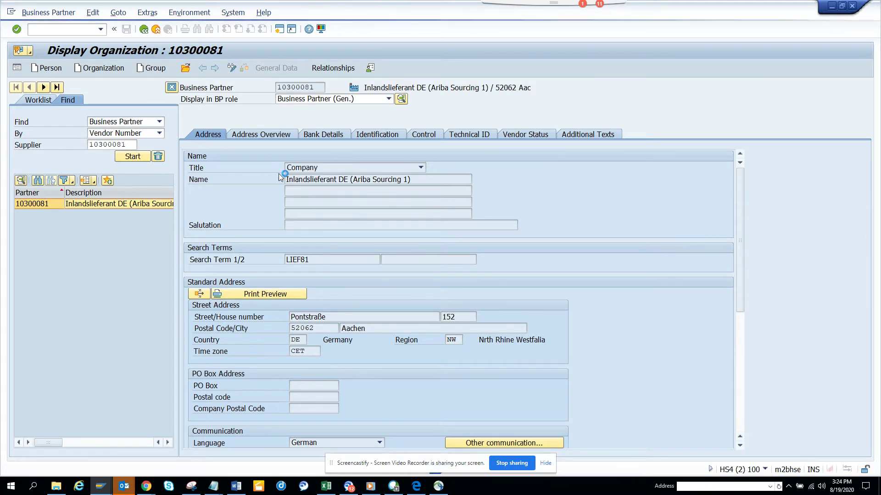
pyautogui.click(326, 191)
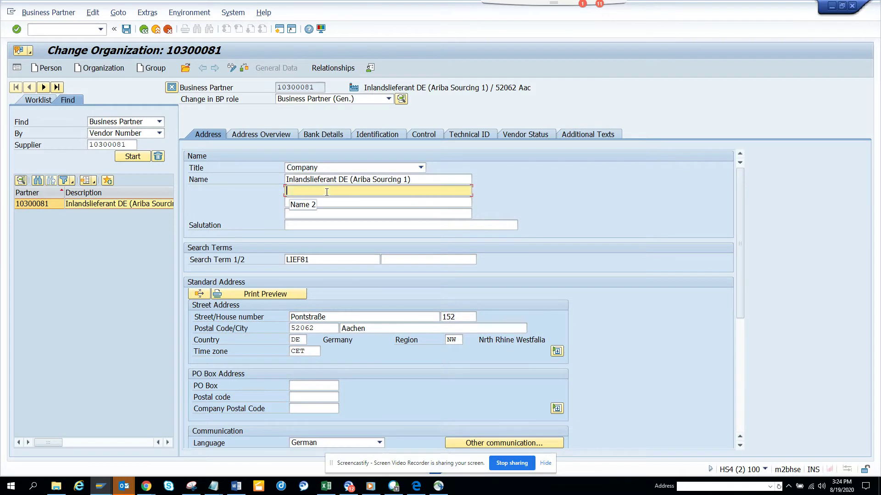
pyautogui.write('tes')
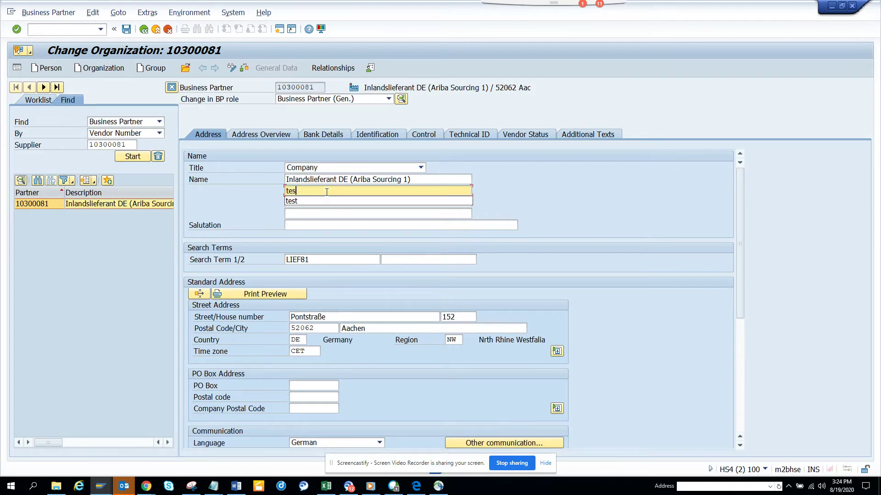
pyautogui.write('t FBL')
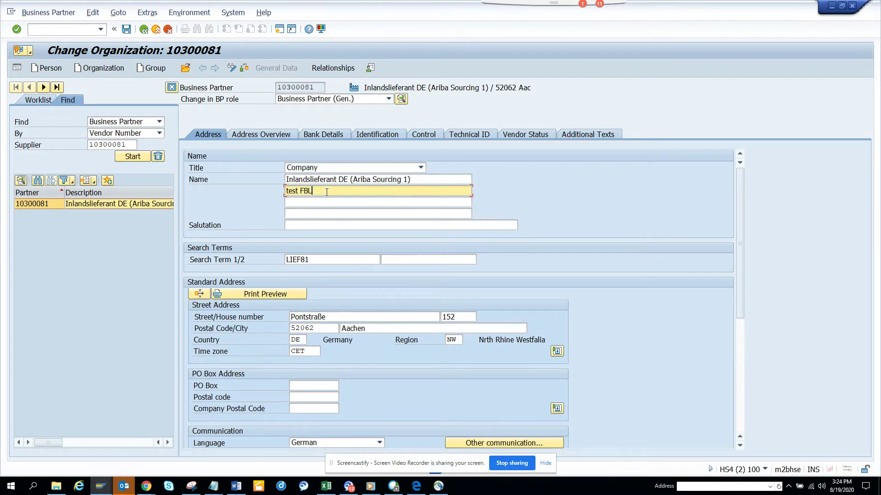
pyautogui.write('1N')
pyautogui.click(126, 29)
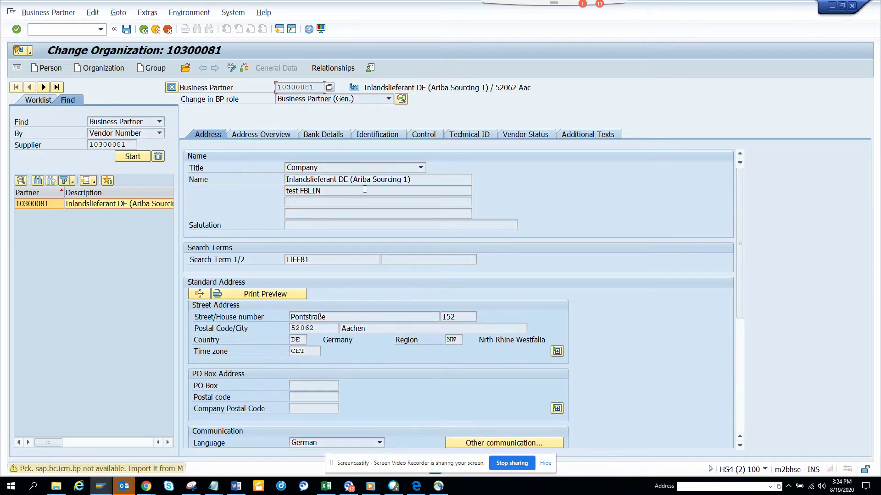
pyautogui.hotkey('alt', 'Tab')
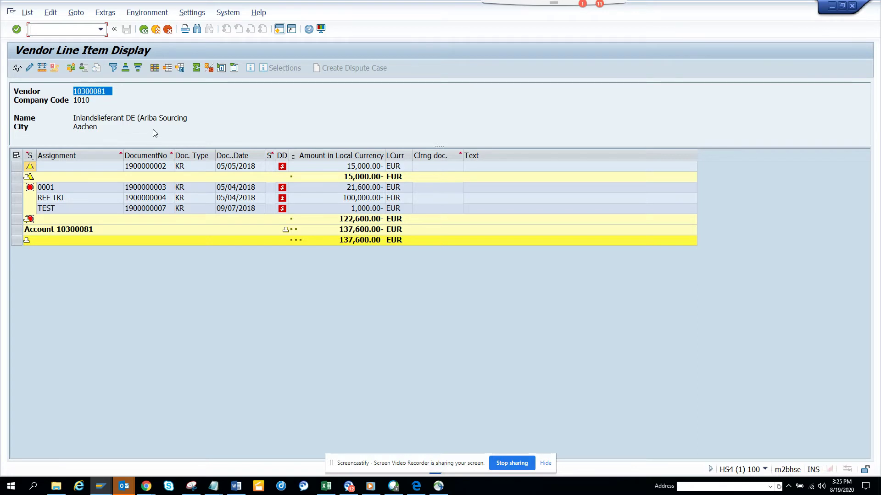
# Open the current header rows editor from the report's layout settings.
pyautogui.click(196, 18)
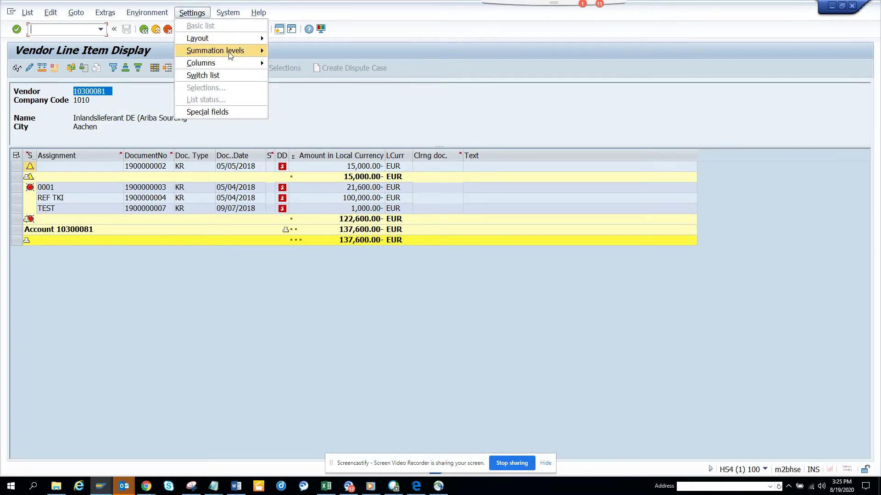
pyautogui.moveTo(243, 65)
pyautogui.moveTo(255, 40)
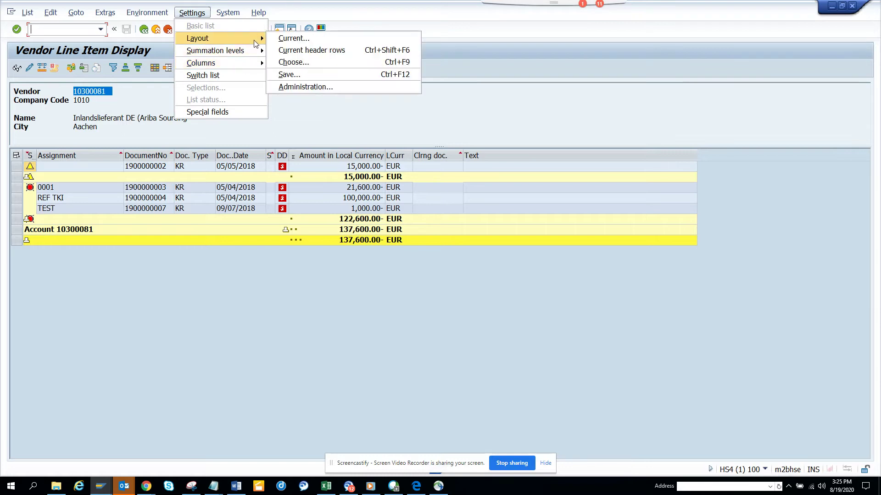
pyautogui.click(315, 52)
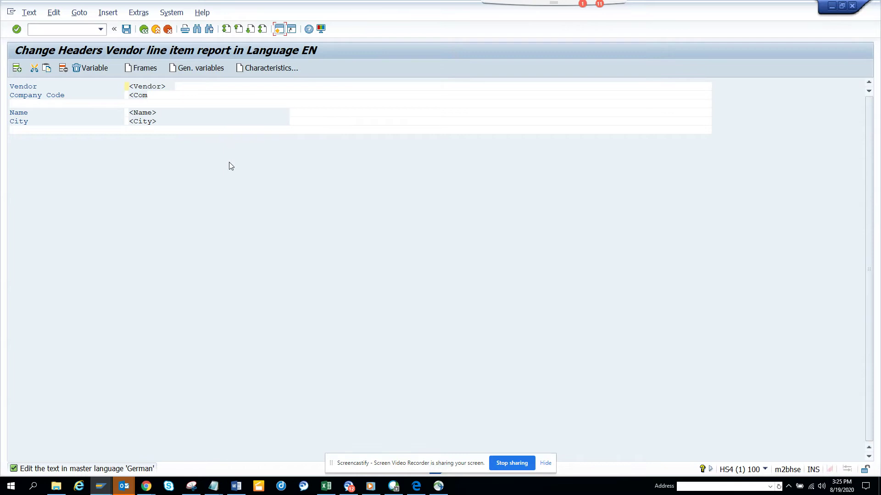
# Insert a 'Name2' line above City and start a characteristic variable after it.
pyautogui.click(43, 131)
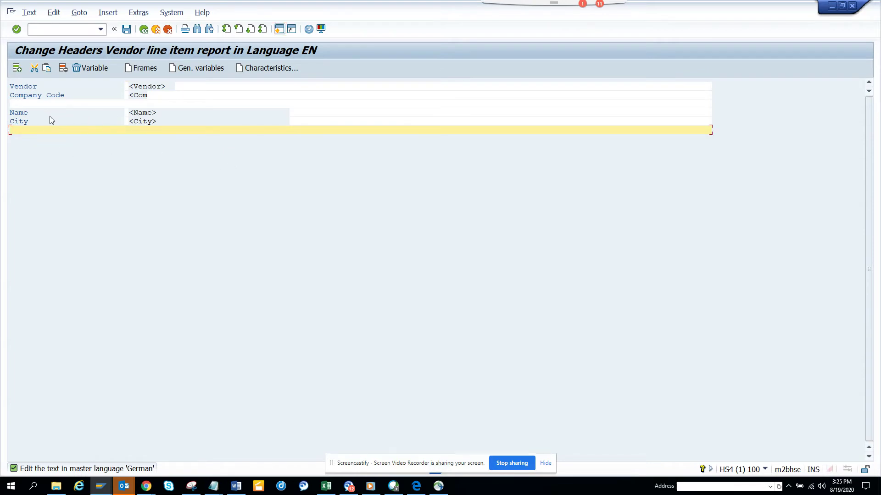
pyautogui.click(49, 120)
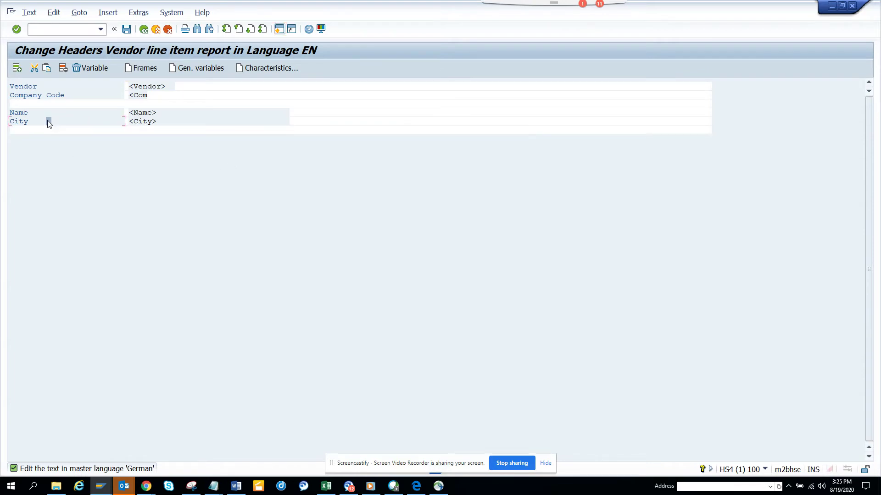
pyautogui.click(16, 68)
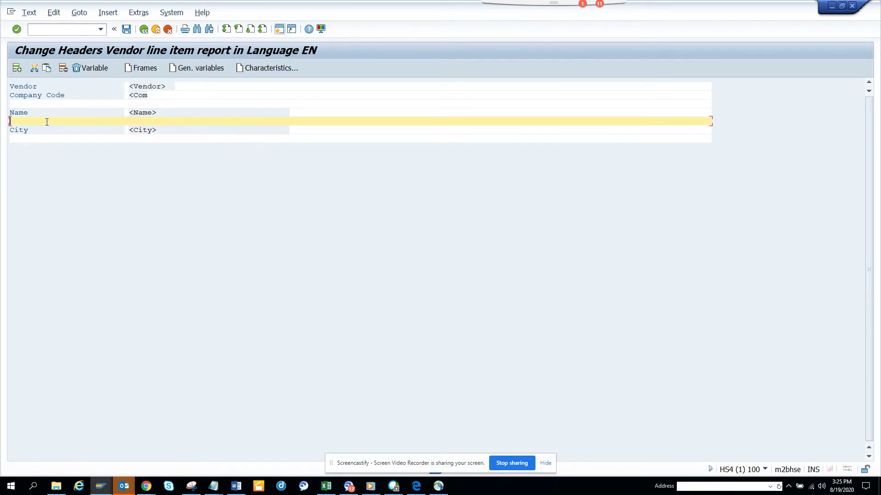
pyautogui.write('Name2')
pyautogui.press('Tab')
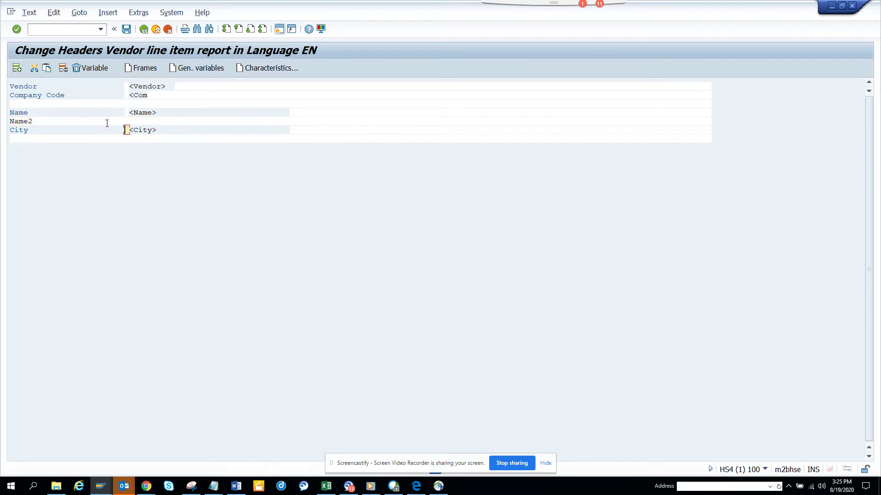
pyautogui.click(132, 120)
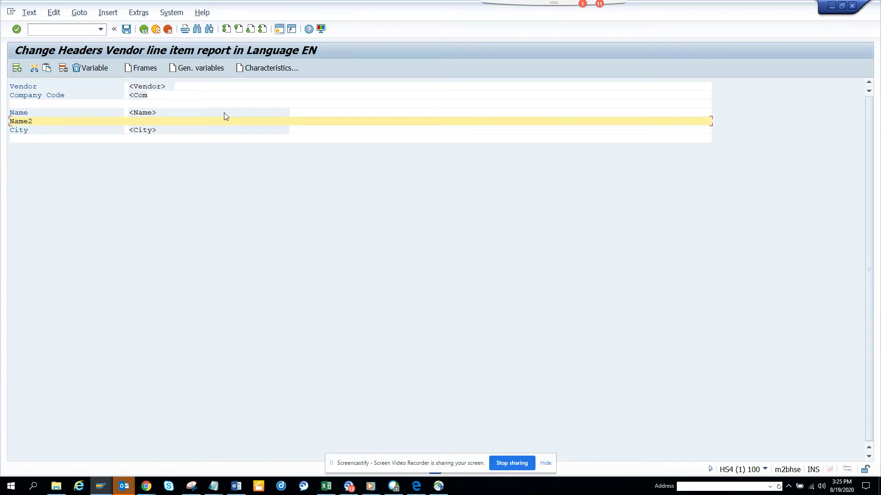
pyautogui.click(262, 70)
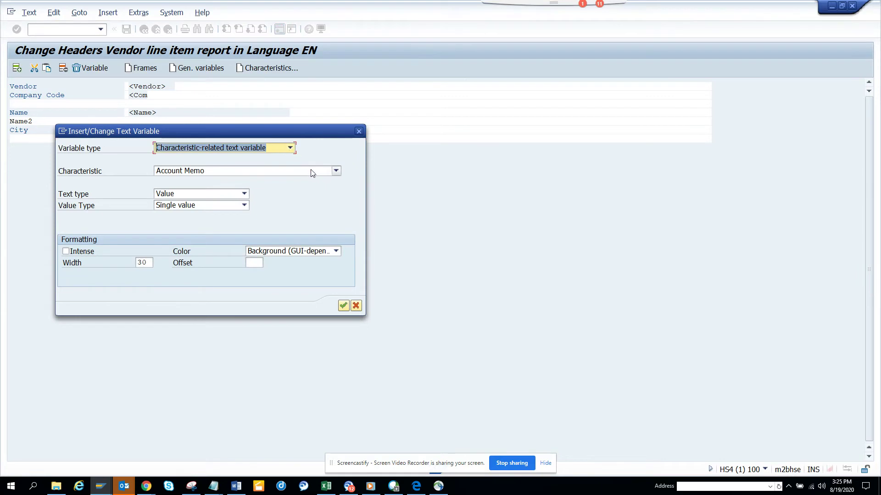
# Choose Name 2 as the characteristic variable and mark it Intense.
pyautogui.click(312, 173)
pyautogui.click(337, 293)
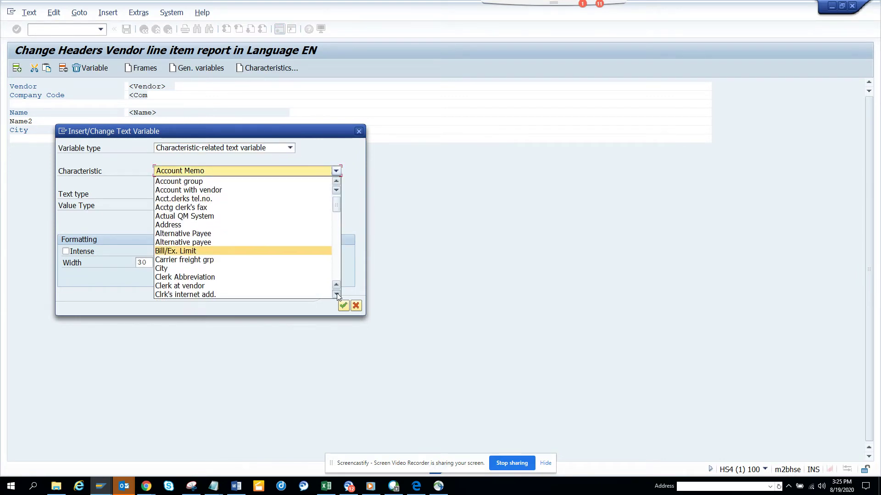
pyautogui.click(338, 294)
pyautogui.click(337, 294)
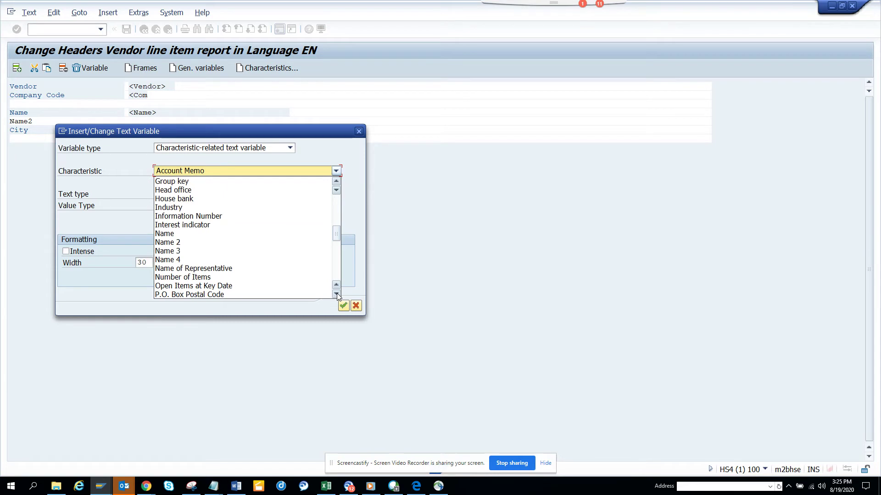
pyautogui.click(207, 243)
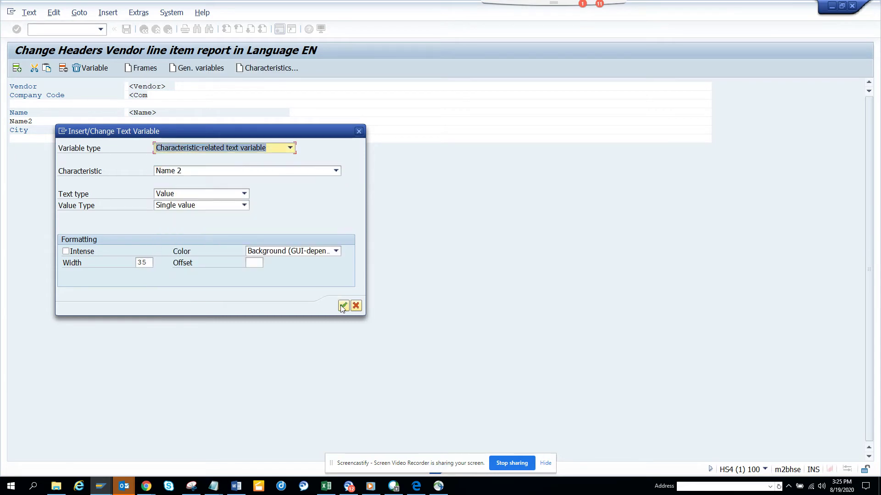
pyautogui.click(74, 253)
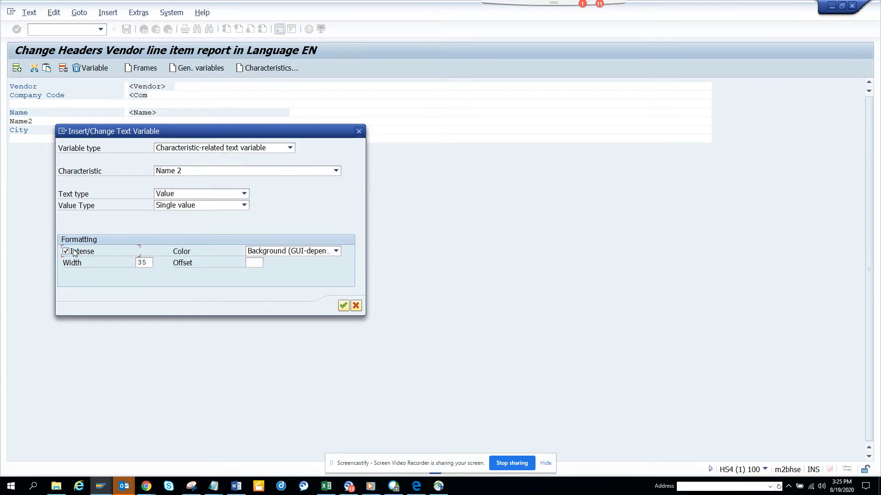
# Insert the <Name 2> variable, save the header layout, and go back to the report.
pyautogui.click(344, 306)
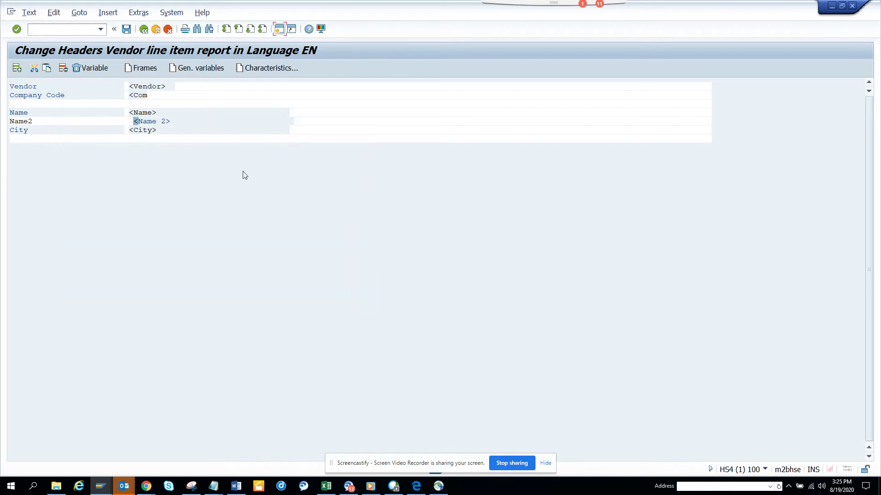
pyautogui.click(127, 33)
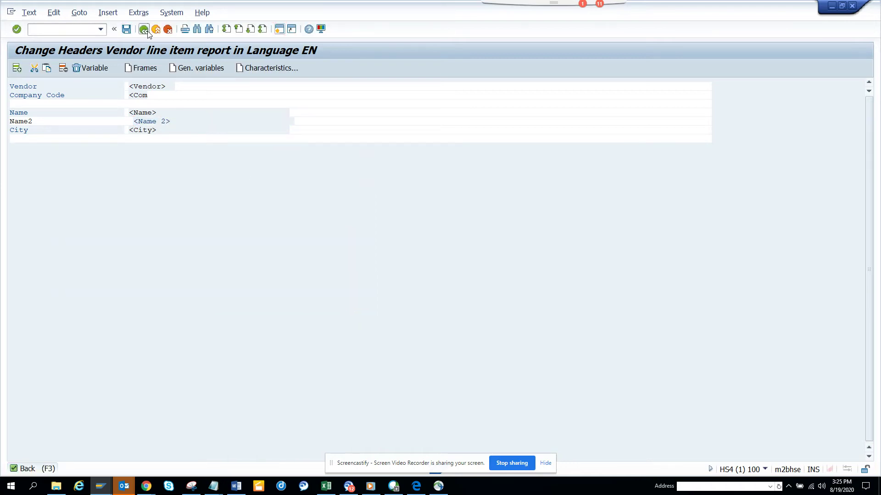
pyautogui.click(143, 30)
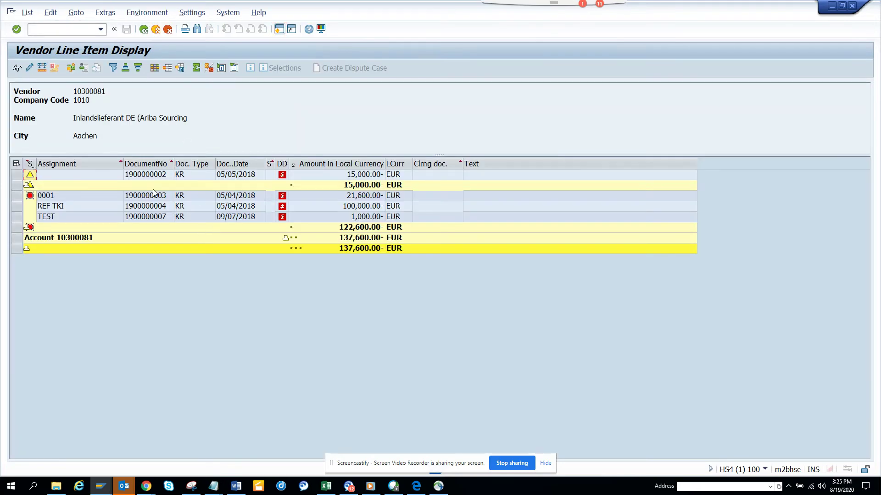
pyautogui.click(143, 30)
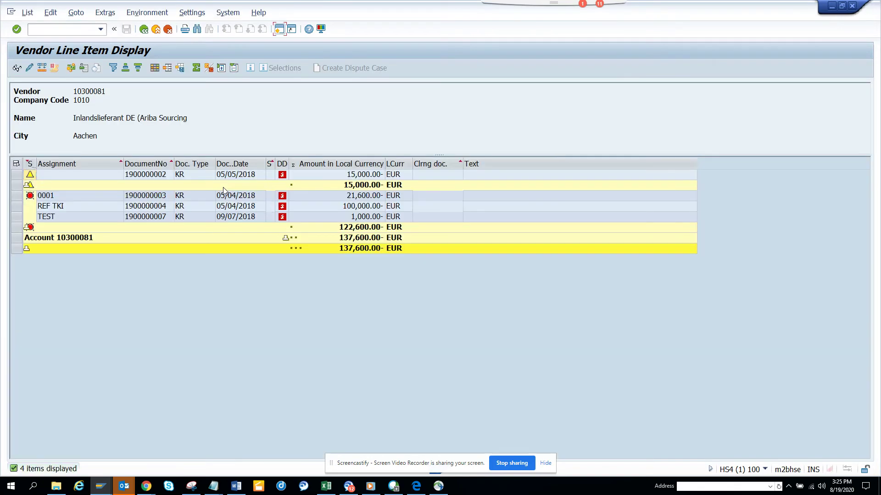
pyautogui.click(192, 13)
pyautogui.moveTo(234, 41)
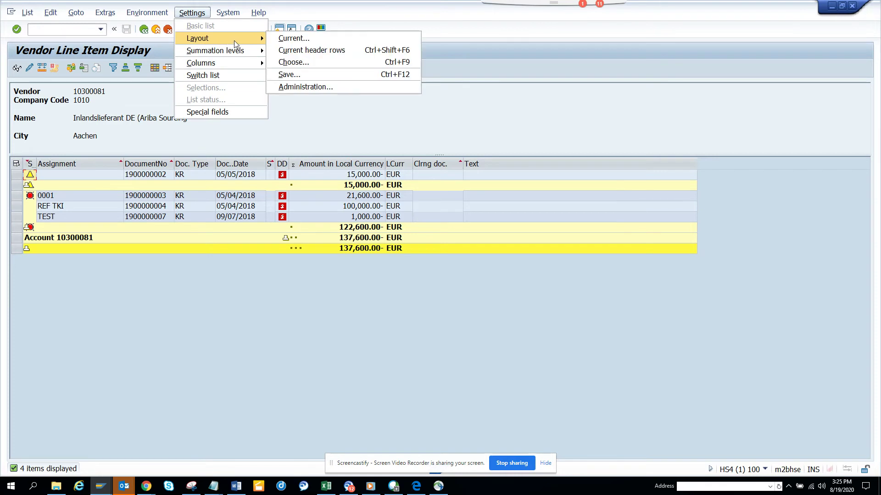
pyautogui.click(305, 49)
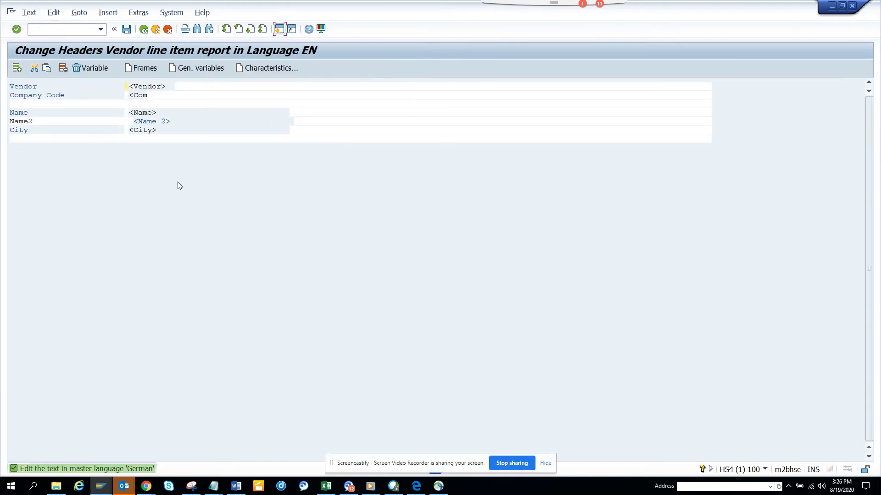
pyautogui.click(89, 120)
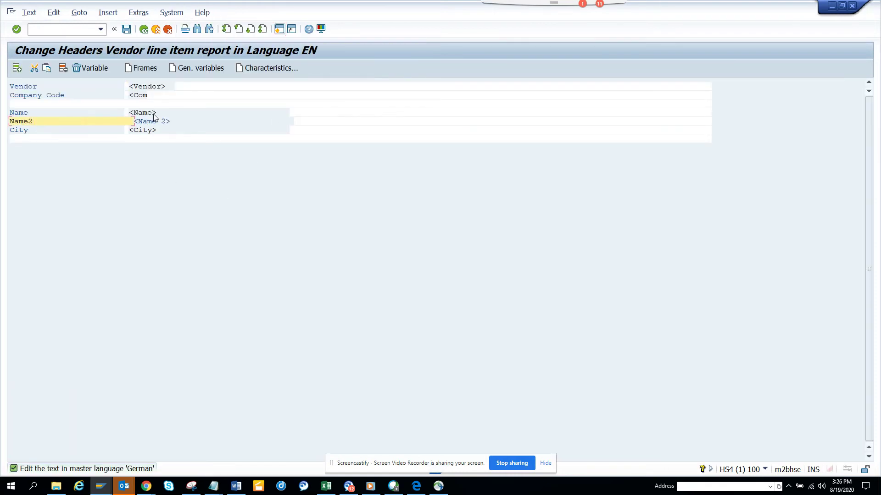
pyautogui.click(144, 29)
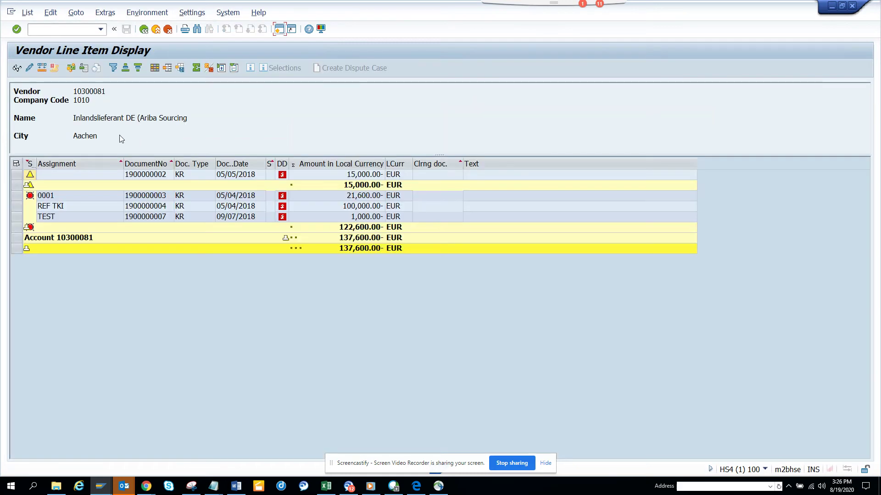
pyautogui.click(41, 131)
# Switch the vendor items to the classic list and check its empty Name2 header line.
pyautogui.click(192, 12)
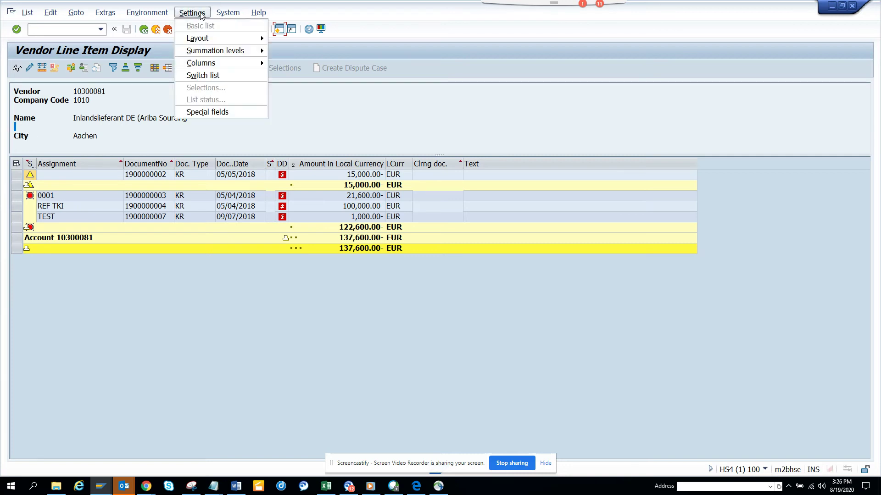
pyautogui.click(223, 75)
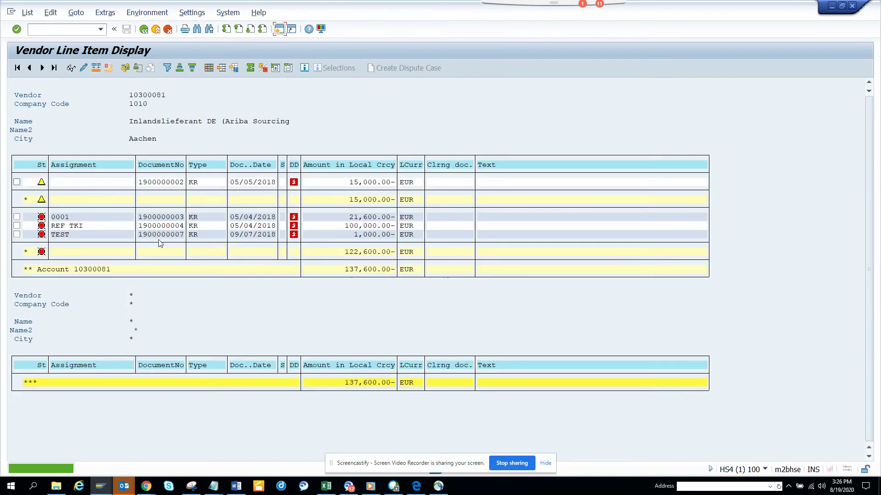
pyautogui.click(21, 131)
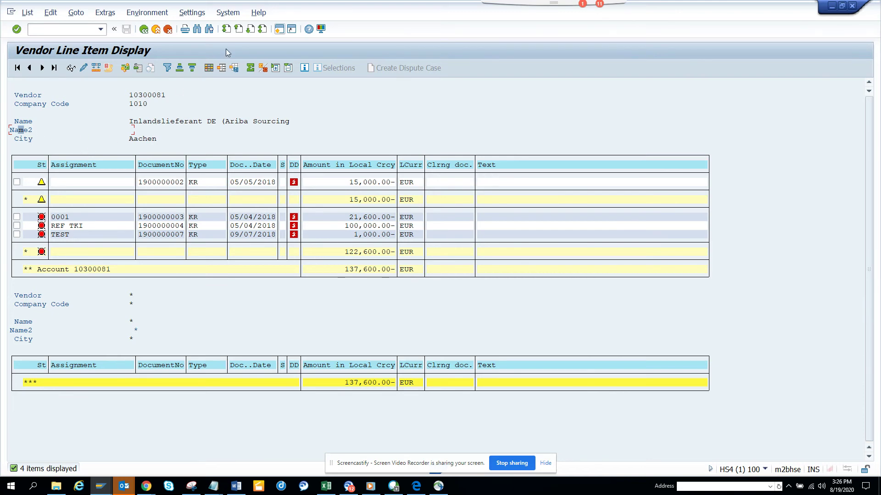
# Reopen the current header rows editor from the layout settings.
pyautogui.click(192, 12)
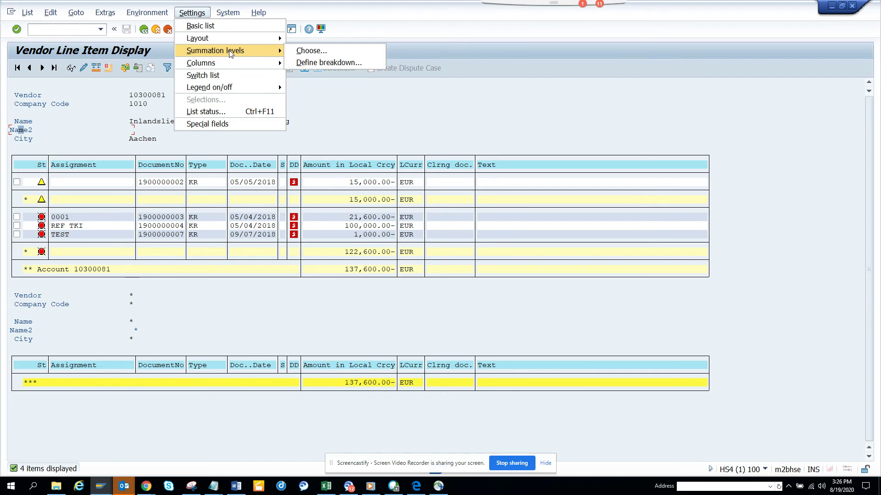
pyautogui.moveTo(247, 37)
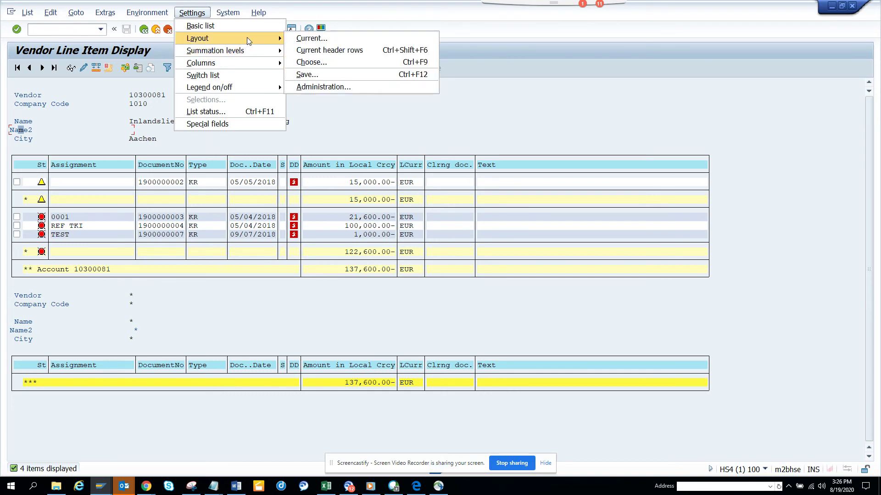
pyautogui.click(368, 50)
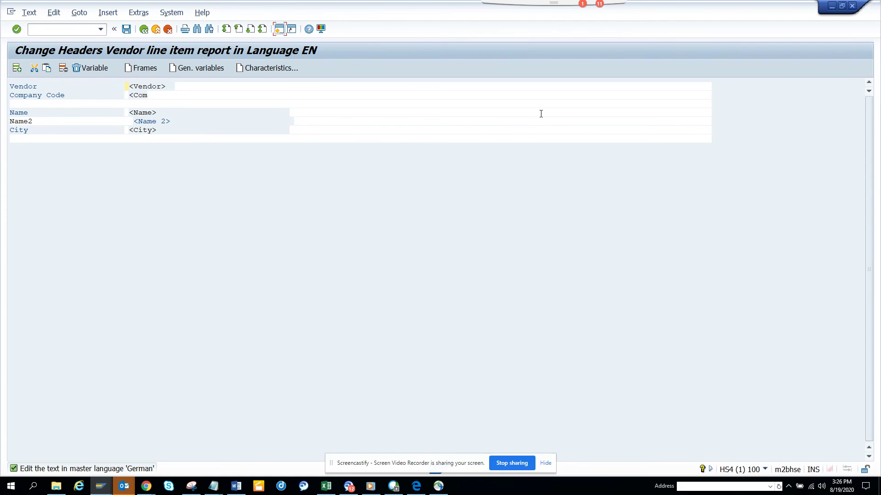
# Add an Account group variable (width 4) after <Name 2> on the Name2 line.
pyautogui.click(518, 122)
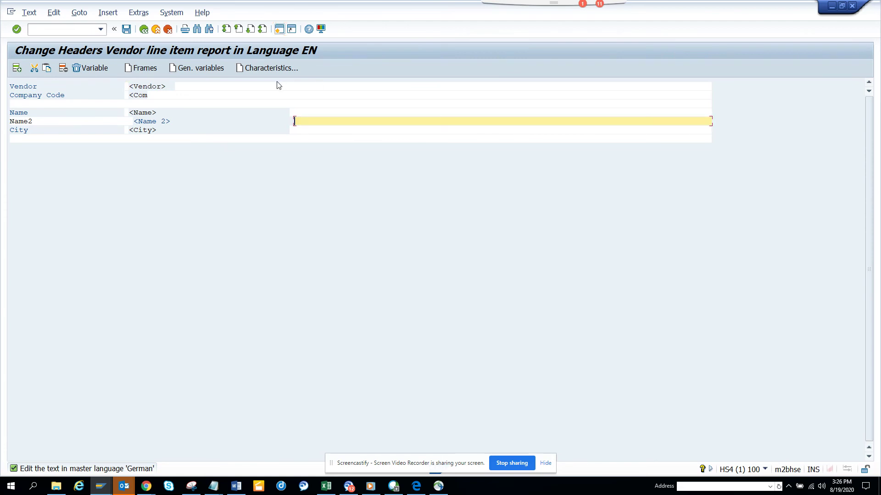
pyautogui.click(277, 68)
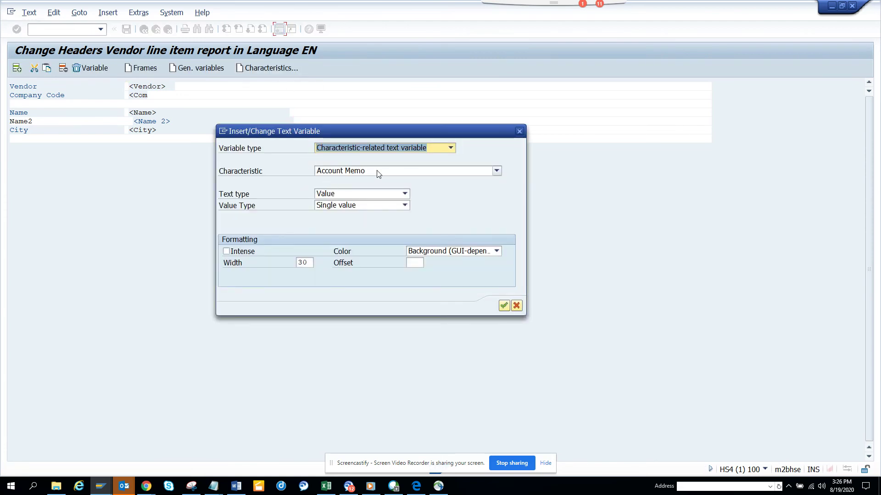
pyautogui.click(481, 173)
pyautogui.click(481, 172)
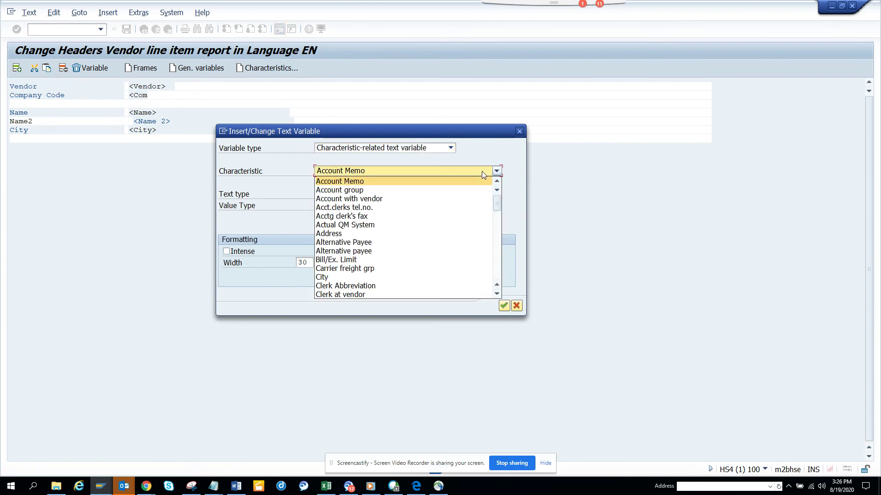
pyautogui.click(479, 187)
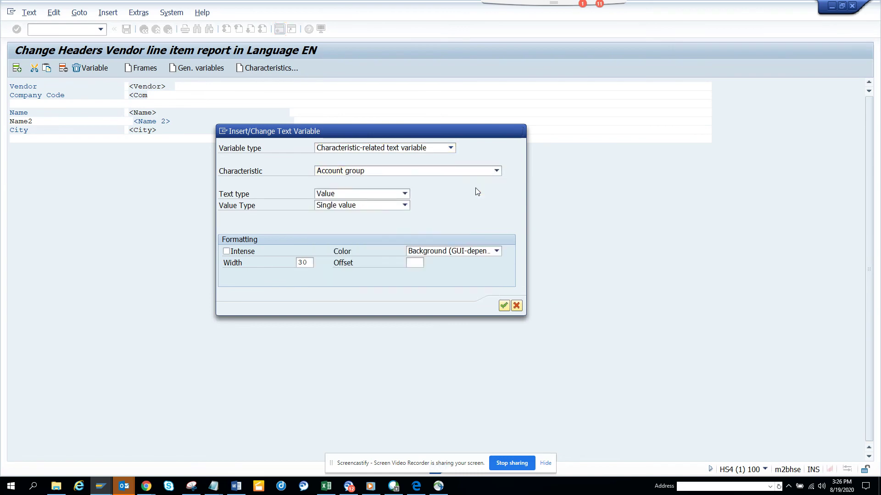
pyautogui.click(504, 305)
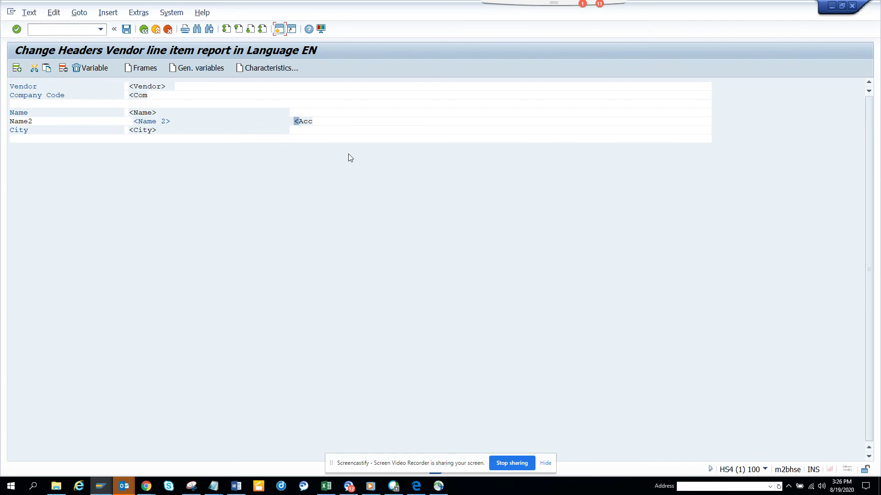
# Go back to the vendor list and check that SUPL appears on the Name2 header line.
pyautogui.click(144, 30)
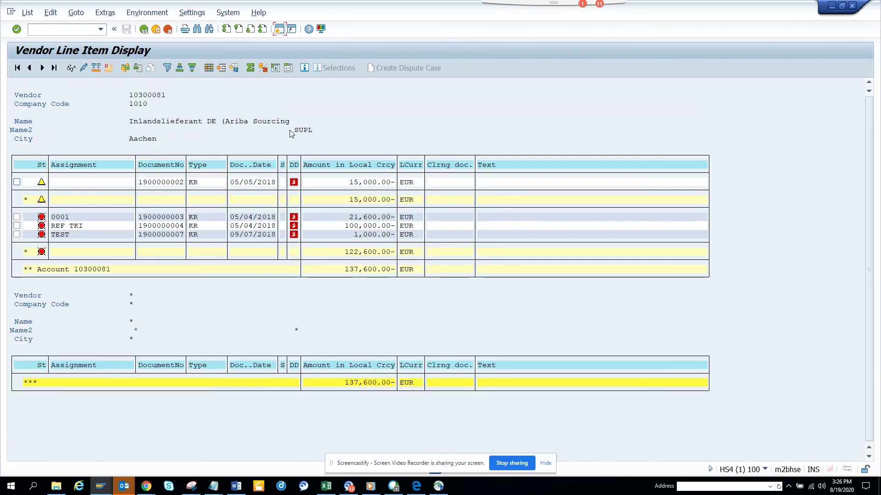
pyautogui.click(303, 130)
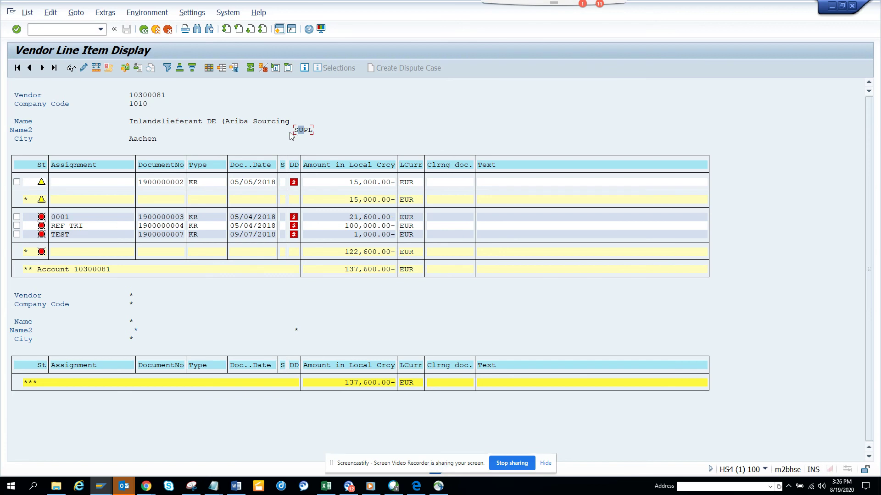